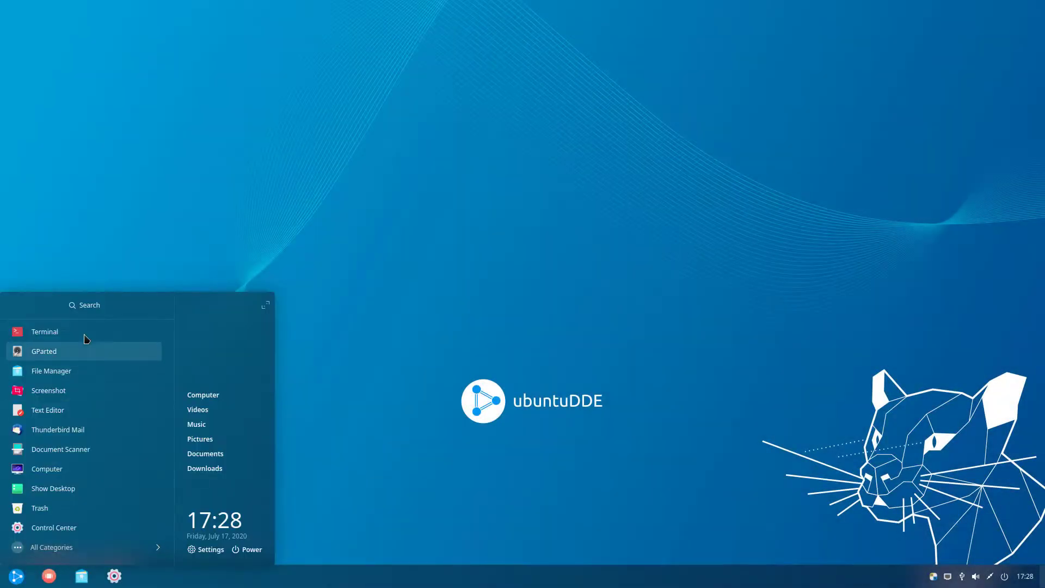
# In a terminal, run a sudo rsync -avnx dry run of / to the NAS user's account at 192.168.1.230:/volume1/Backups/UB-TEST
pyautogui.click(85, 335)
pyautogui.write('sudo rsync -avnx / frank@192')
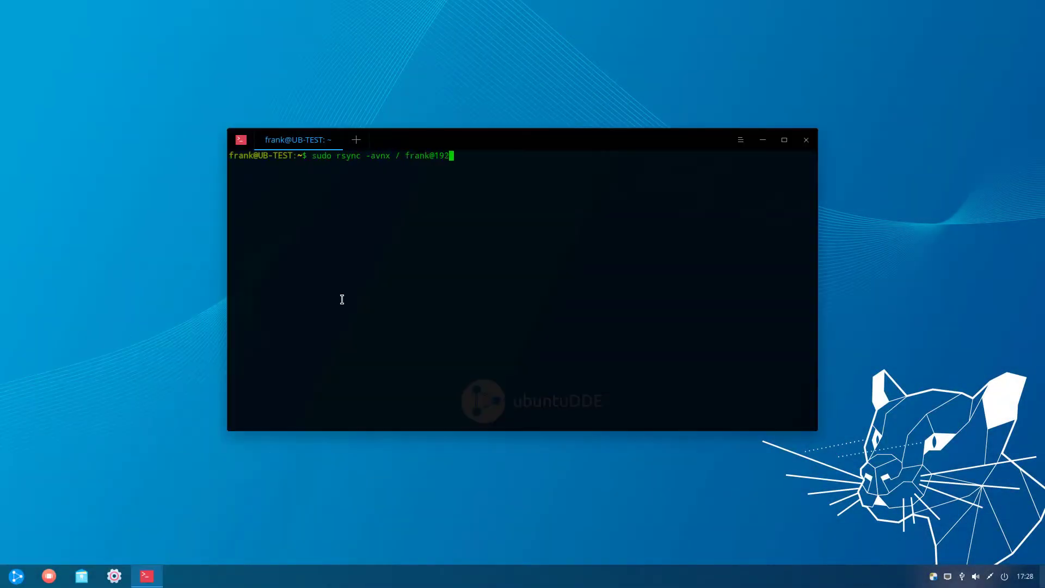
pyautogui.write('.168.1.230:/volume1/Backups/UB-TEST')
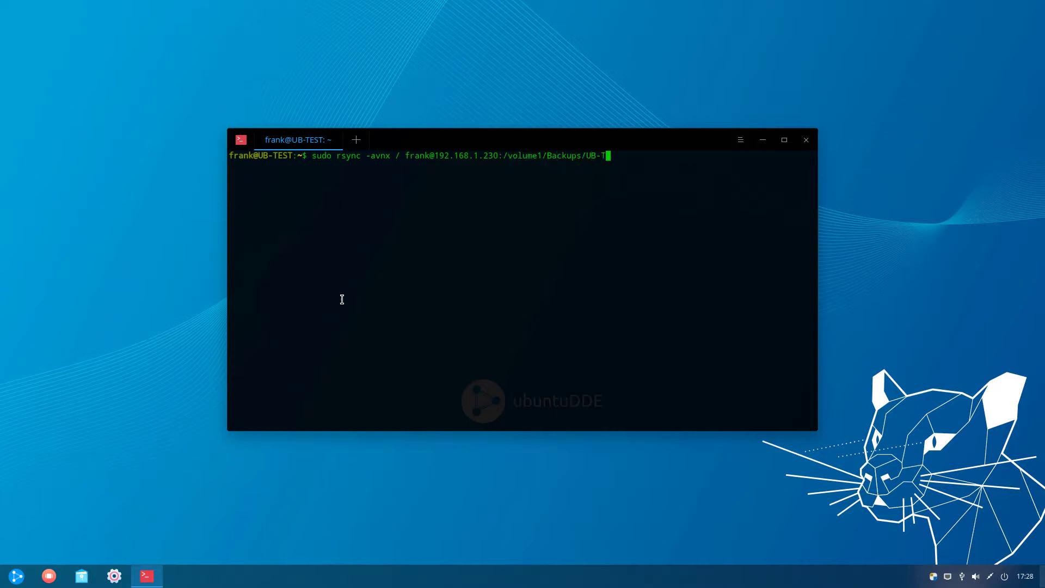
pyautogui.press('Return')
pyautogui.press('Return')
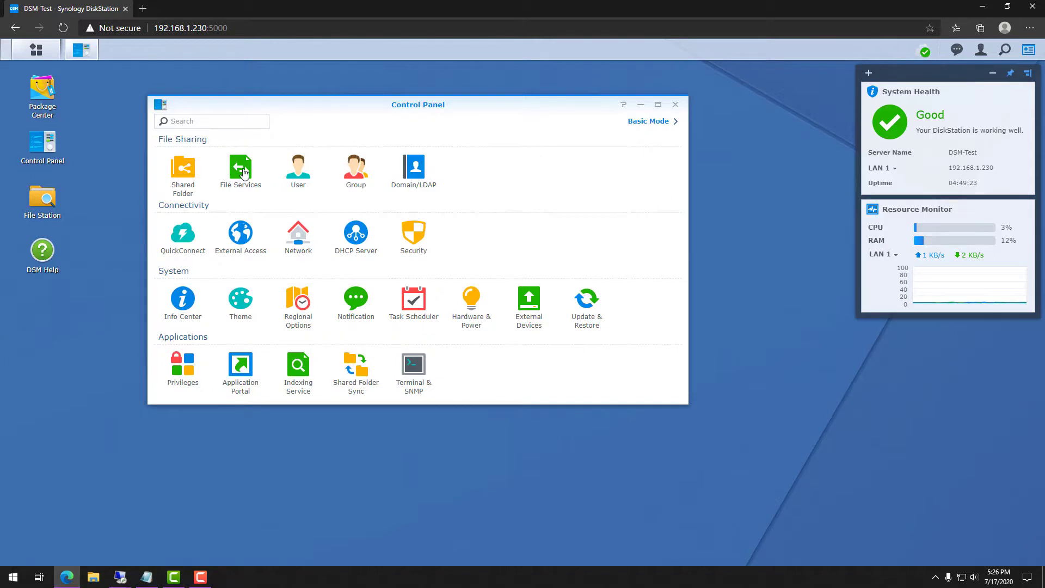
# Enable the rsync service in File Services and apply it
pyautogui.click(240, 173)
pyautogui.click(438, 122)
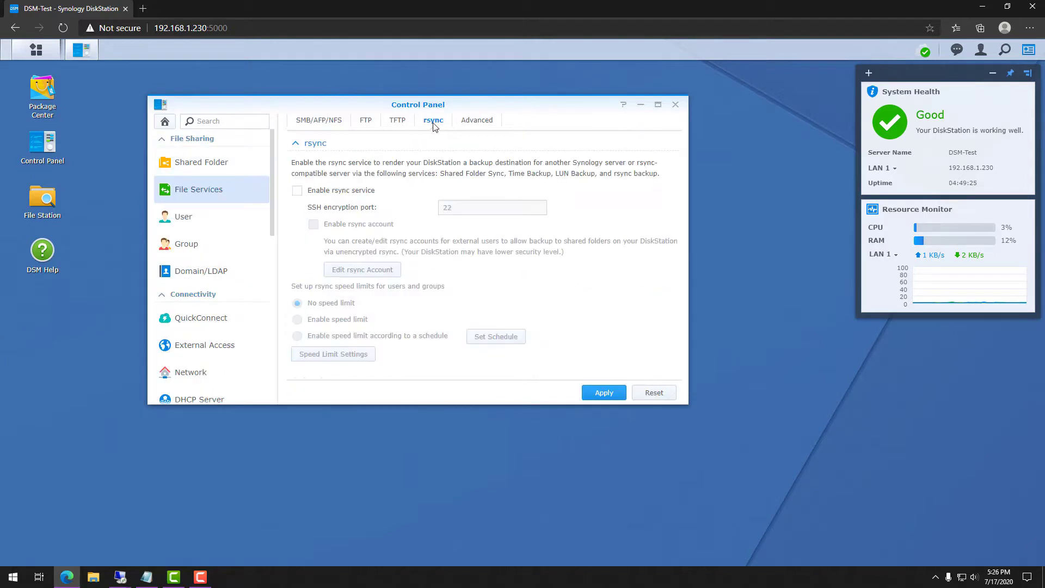
pyautogui.click(346, 191)
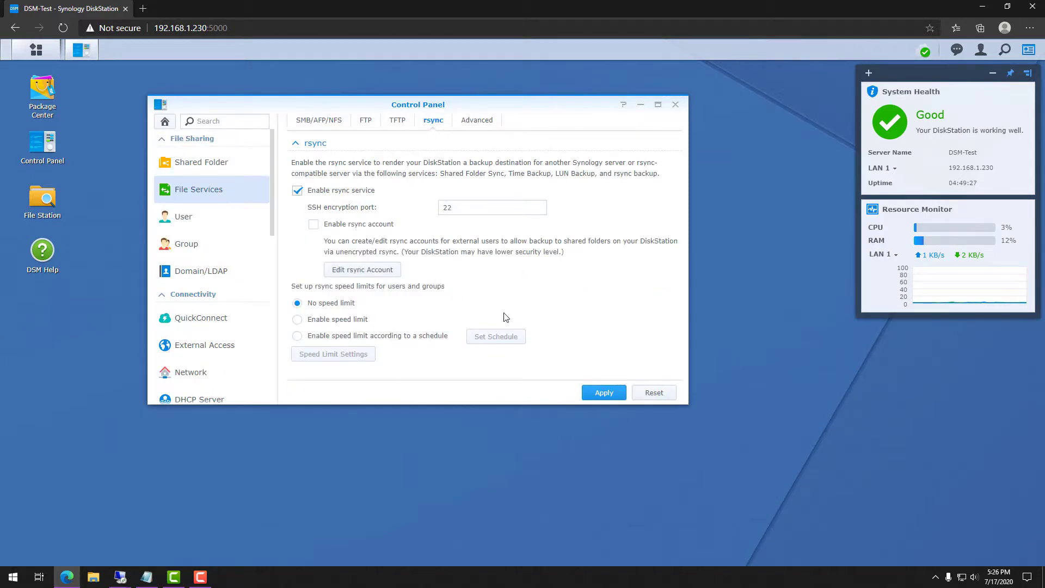
pyautogui.click(604, 393)
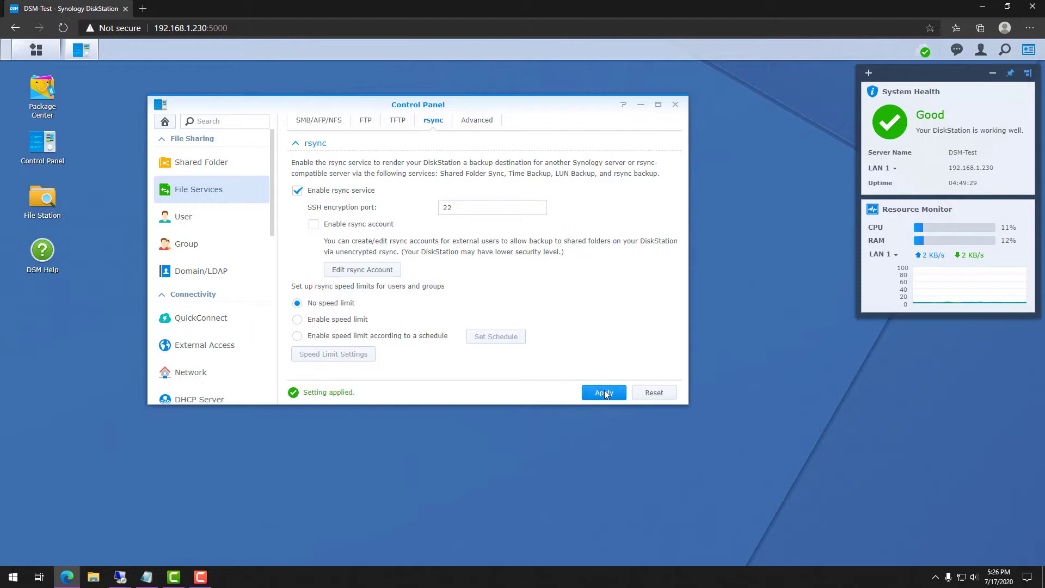
# Create the Backups shared folder on Volume 1 with data checksum and file compression enabled
pyautogui.click(252, 161)
pyautogui.click(302, 122)
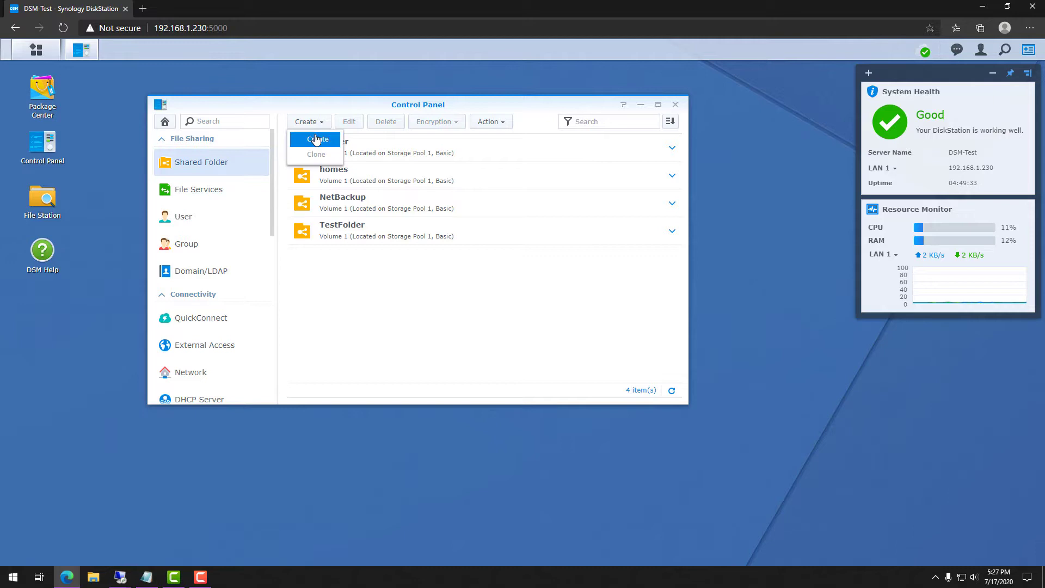
pyautogui.click(311, 139)
pyautogui.click(343, 183)
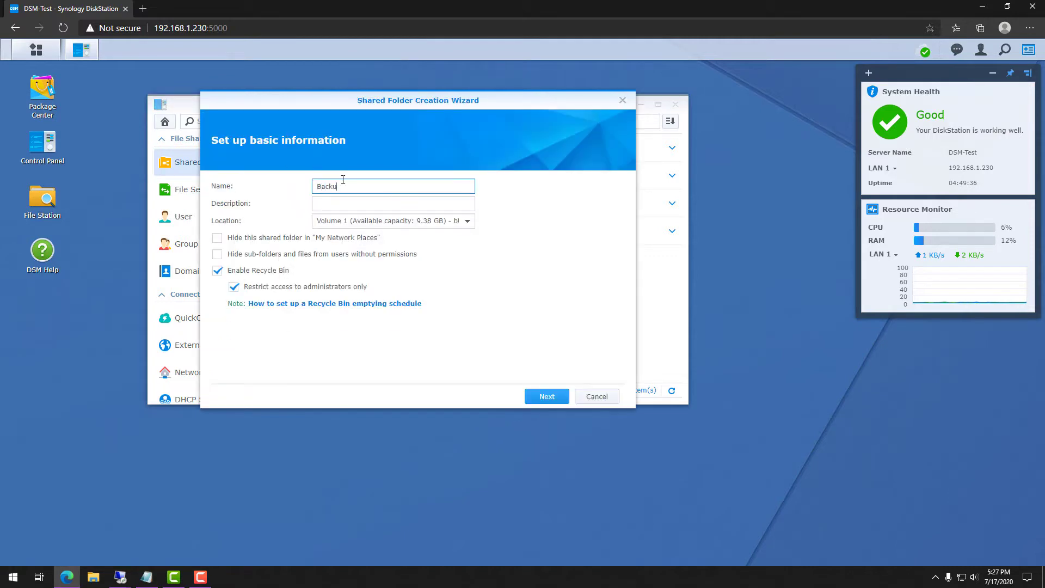
pyautogui.click(362, 220)
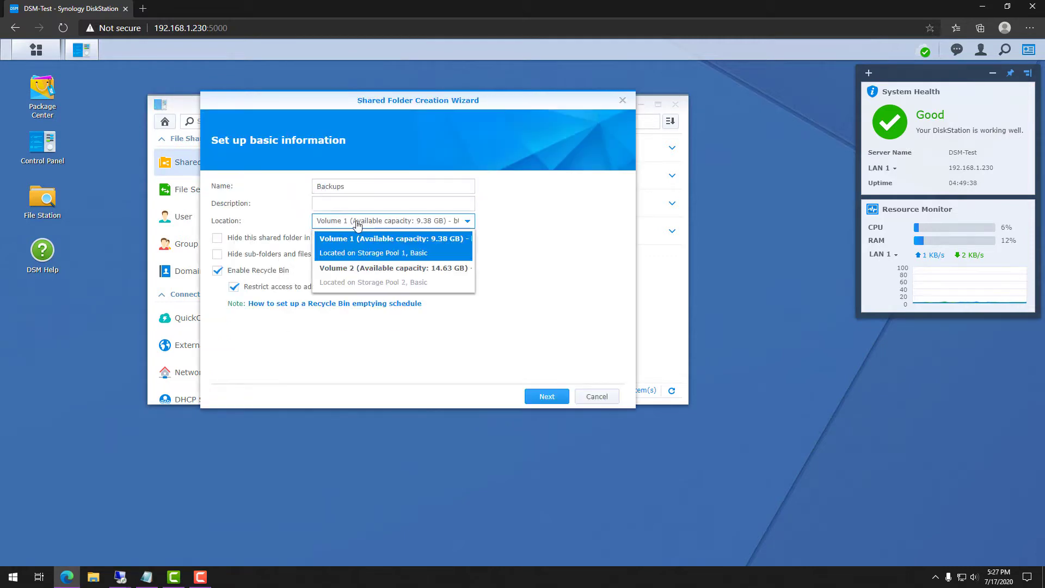
pyautogui.click(402, 254)
pyautogui.click(544, 395)
pyautogui.click(543, 394)
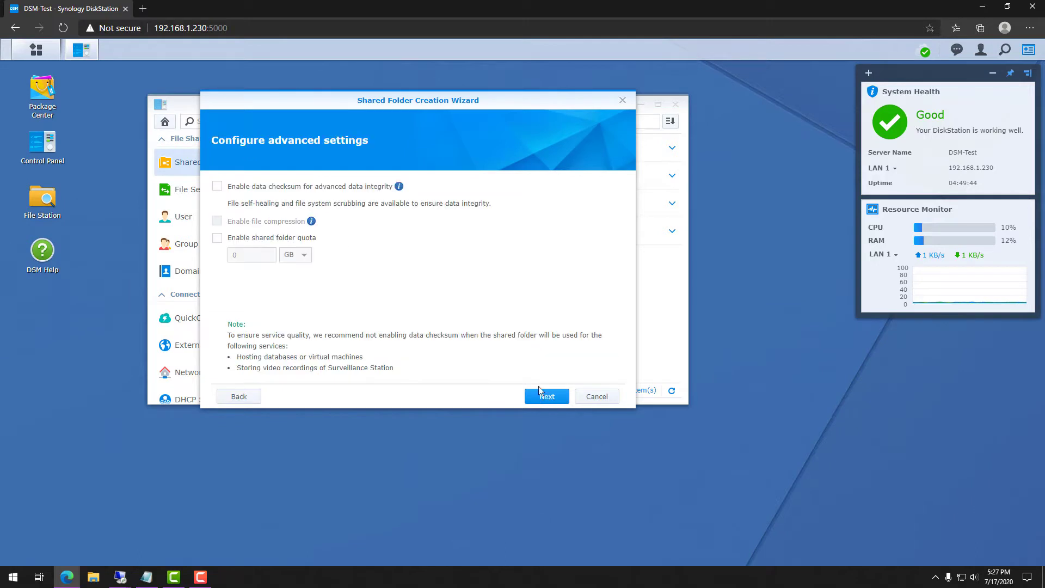
pyautogui.click(233, 187)
pyautogui.click(217, 220)
pyautogui.click(547, 396)
pyautogui.click(547, 396)
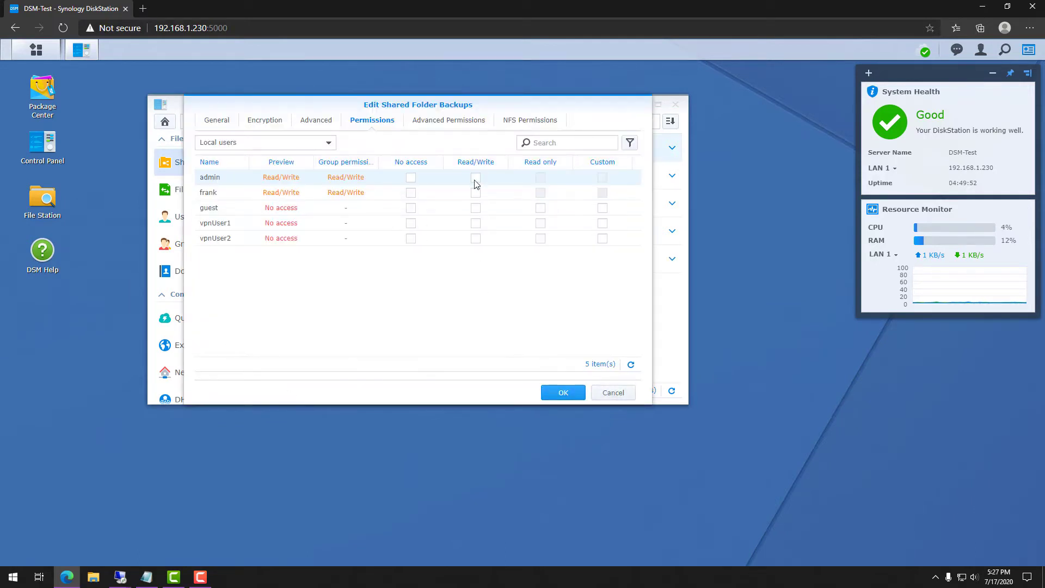
# Give the backup user read/write access to Backups and deny guest and both VPN users
pyautogui.click(475, 192)
pyautogui.click(411, 208)
pyautogui.click(411, 223)
pyautogui.click(411, 237)
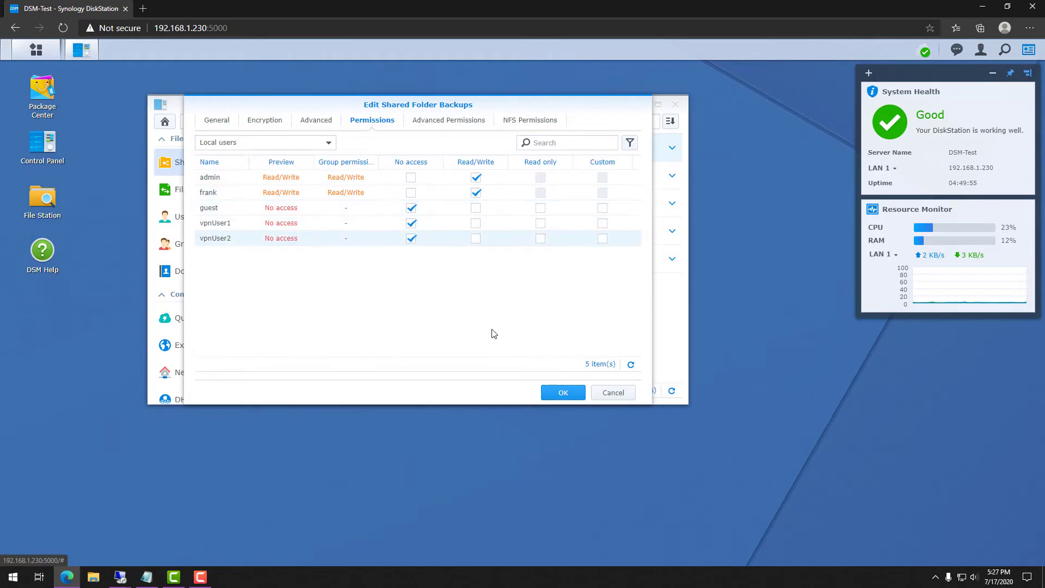
pyautogui.click(557, 394)
# In File Station, create a UB-TEST folder inside Backups
pyautogui.click(42, 210)
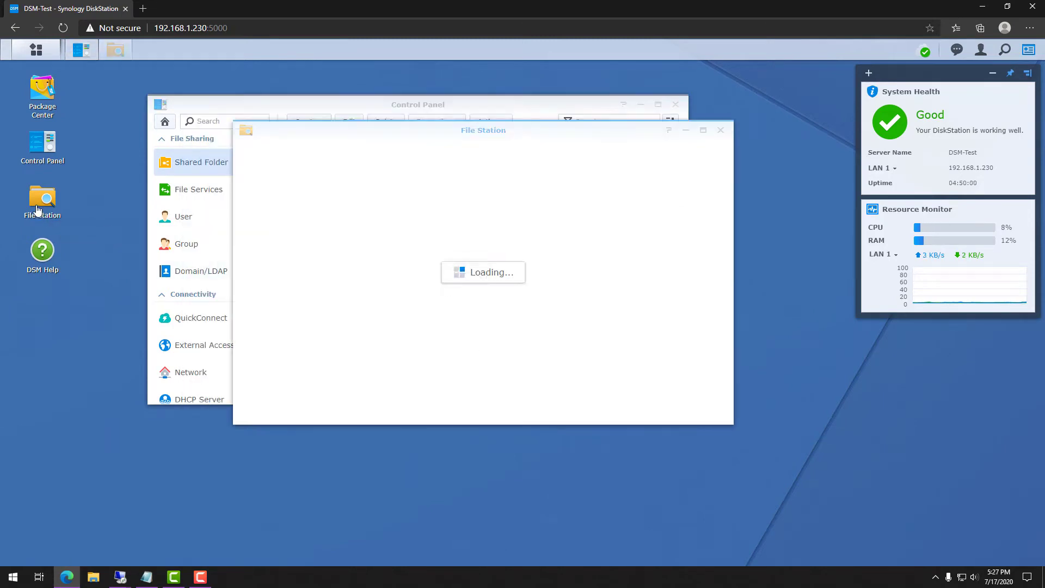
pyautogui.rightClick(412, 243)
pyautogui.click(458, 318)
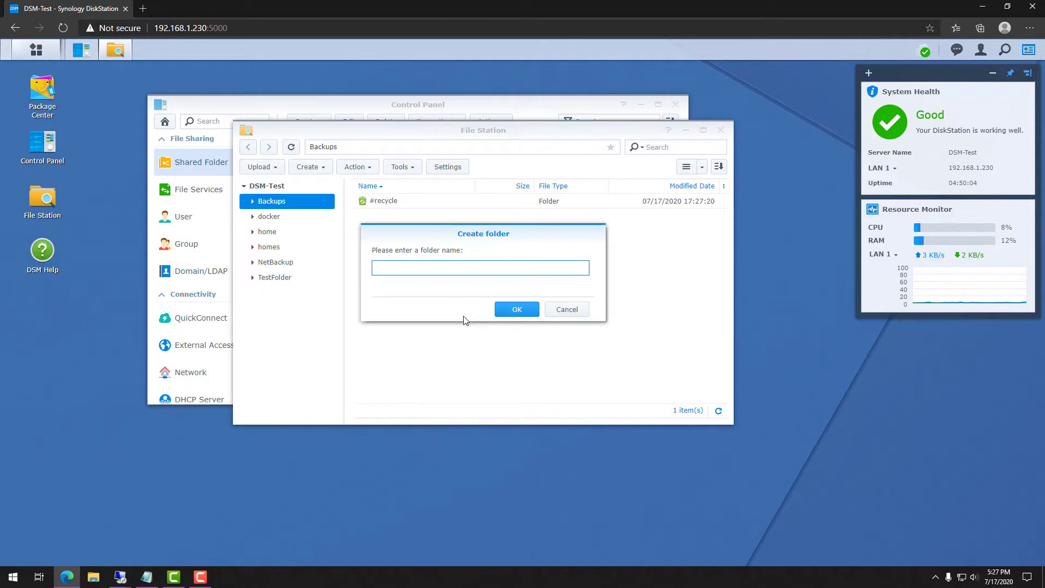
pyautogui.write('UB-TEST')
pyautogui.click(515, 309)
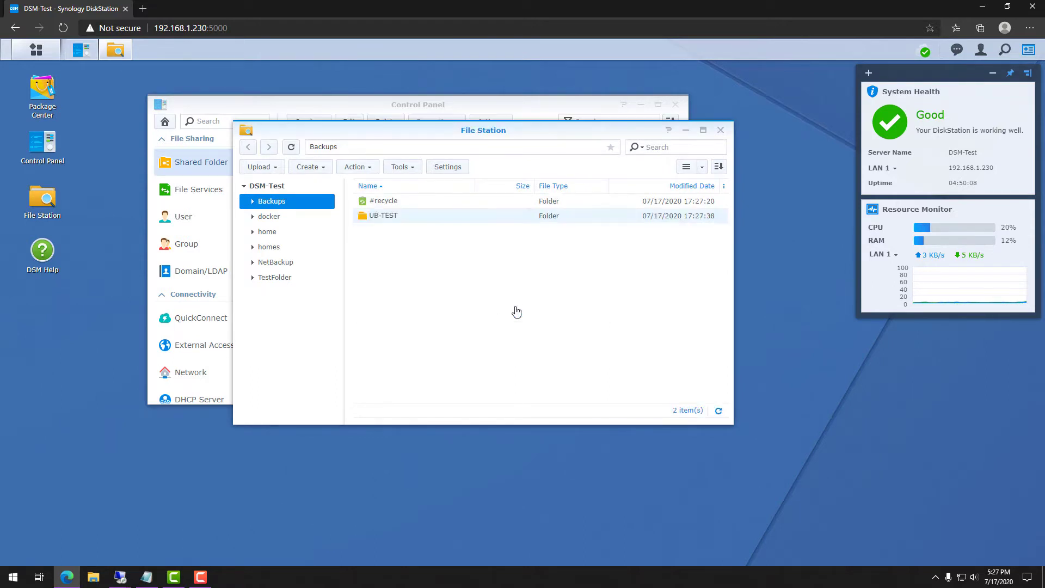
# Close File Station and start editing the default firewall profile's rules
pyautogui.click(720, 131)
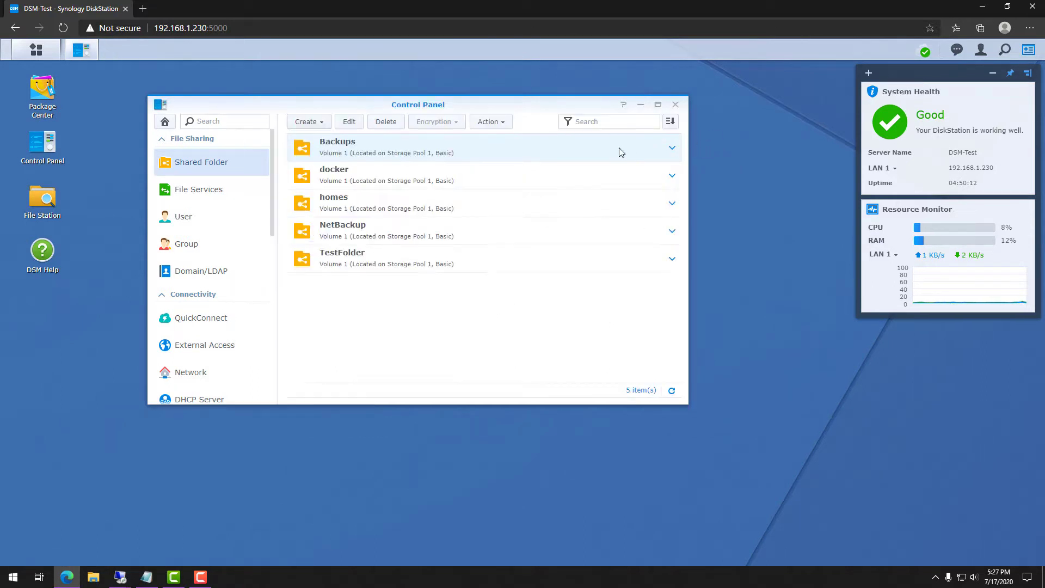
pyautogui.scroll(-2, 236, 271)
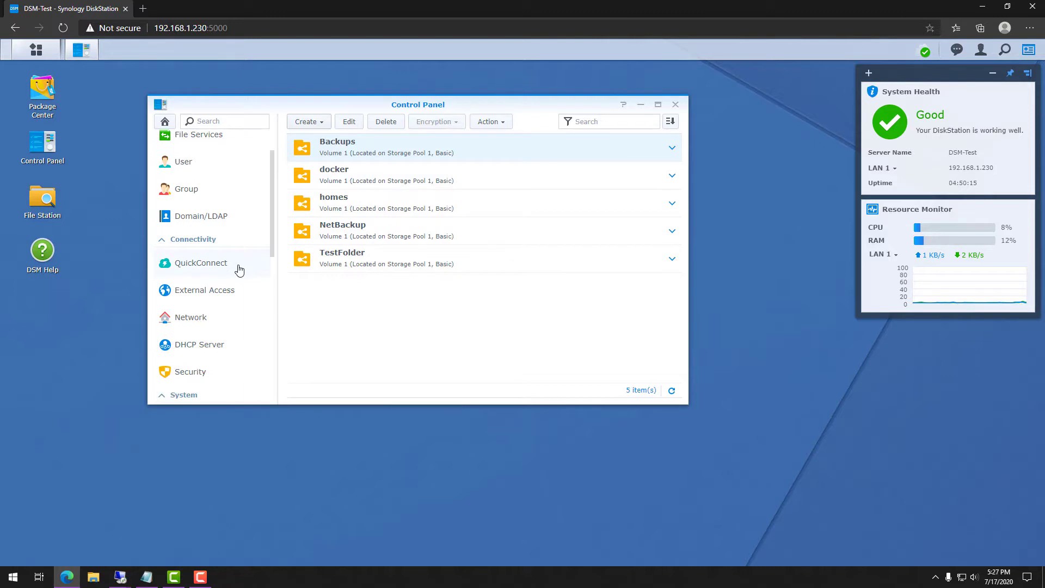
pyautogui.click(207, 370)
pyautogui.click(357, 120)
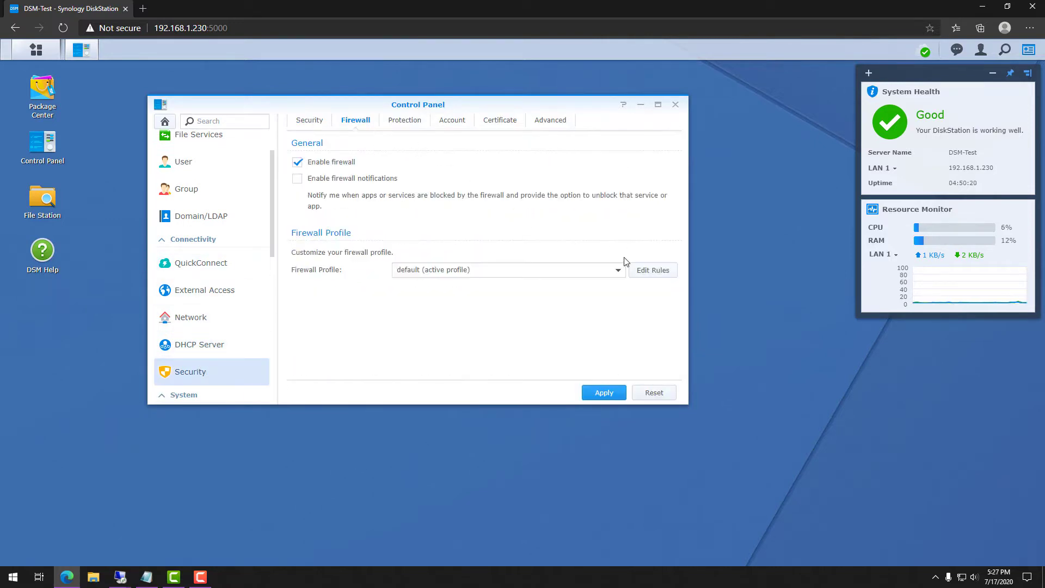
pyautogui.click(640, 269)
# Add an allow rule for built-in SSH (port 22), place it above deny-all, and save
pyautogui.click(231, 114)
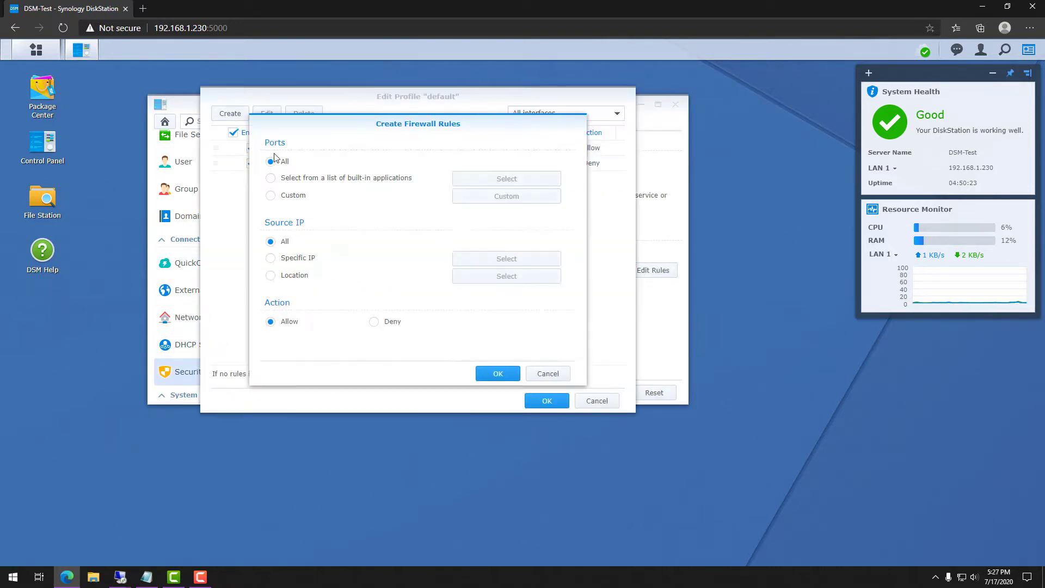
pyautogui.click(274, 173)
pyautogui.click(480, 180)
pyautogui.scroll(-5, 426, 270)
pyautogui.scroll(-5, 426, 270)
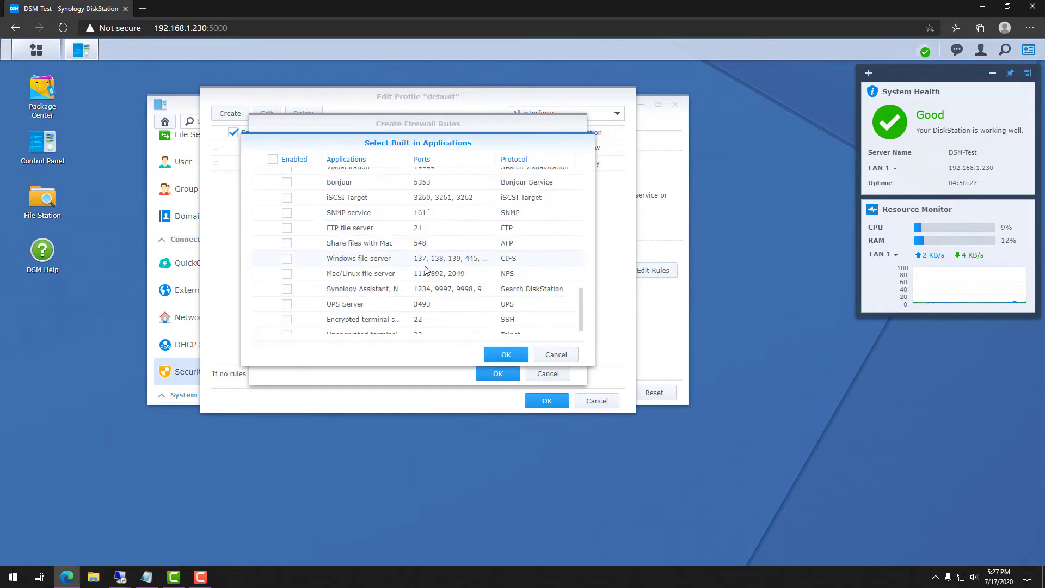
pyautogui.click(287, 311)
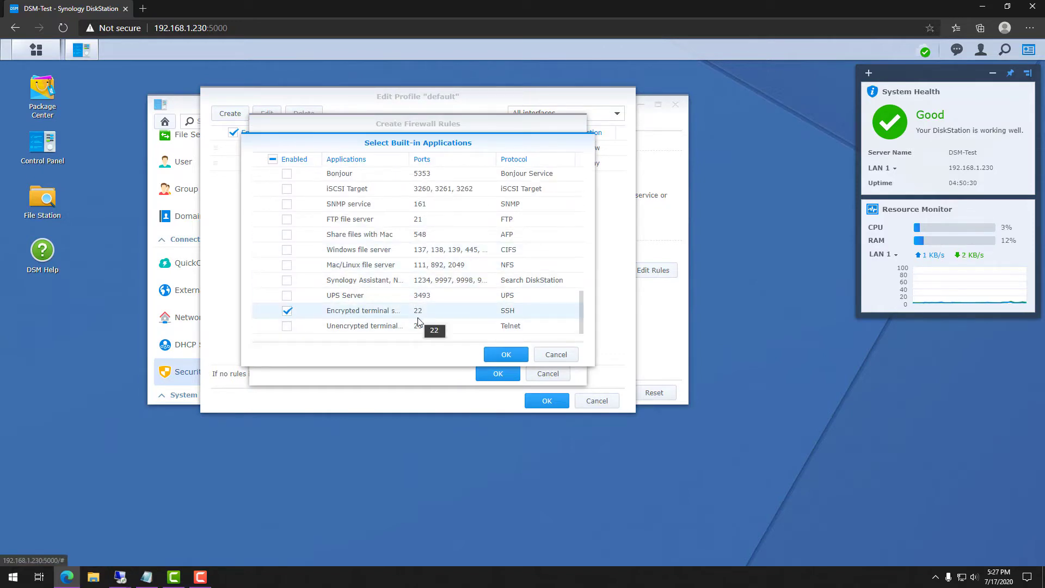
pyautogui.click(506, 355)
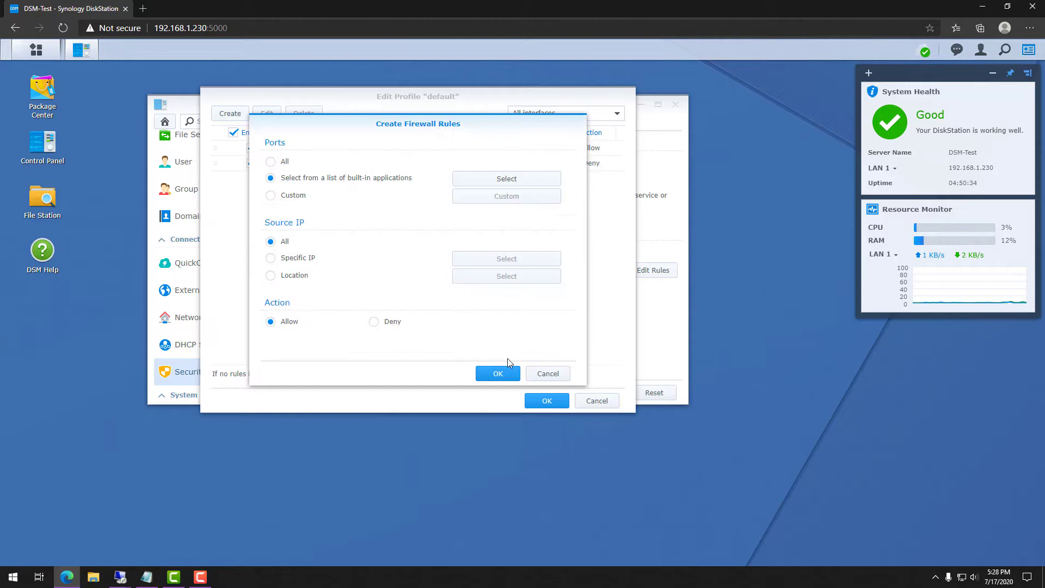
pyautogui.click(499, 374)
pyautogui.moveTo(382, 185); pyautogui.dragTo(387, 163)
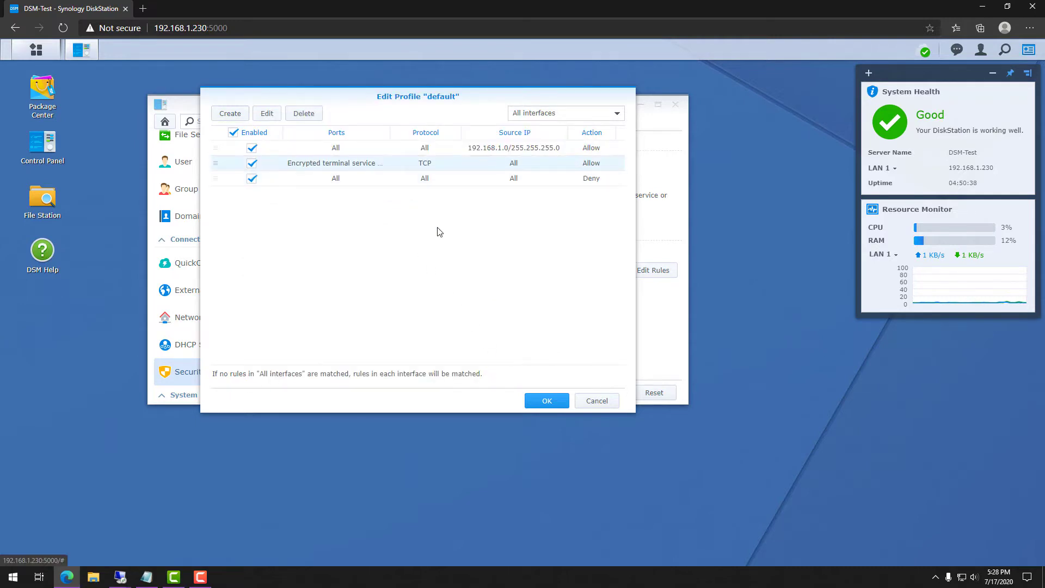
pyautogui.click(546, 401)
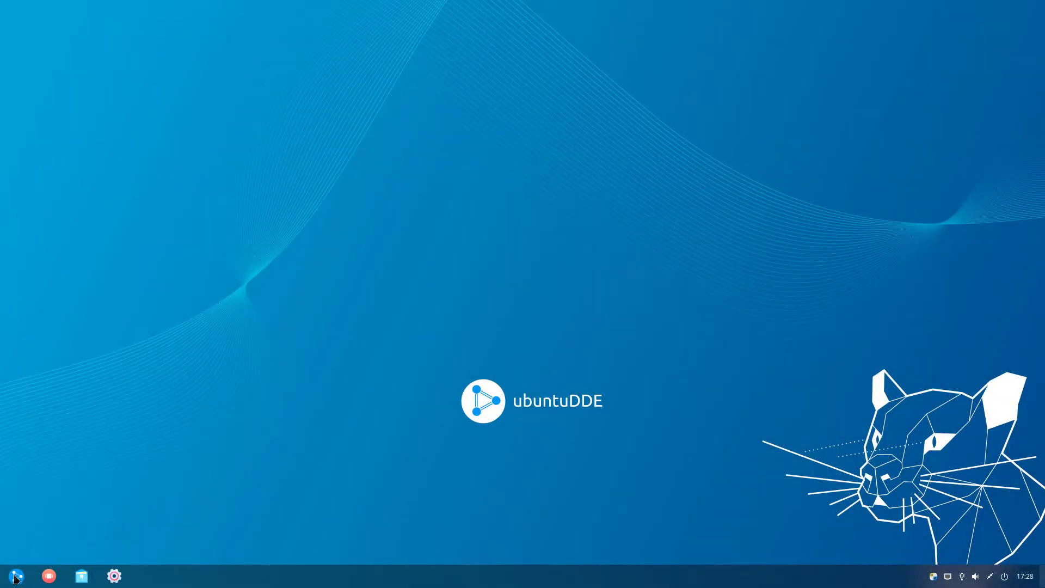
# Launch Terminal and type the sudo rsync -avnx / dry run targeting 192.168.1.230:/volume1/Backups/UB-TEST
pyautogui.click(15, 576)
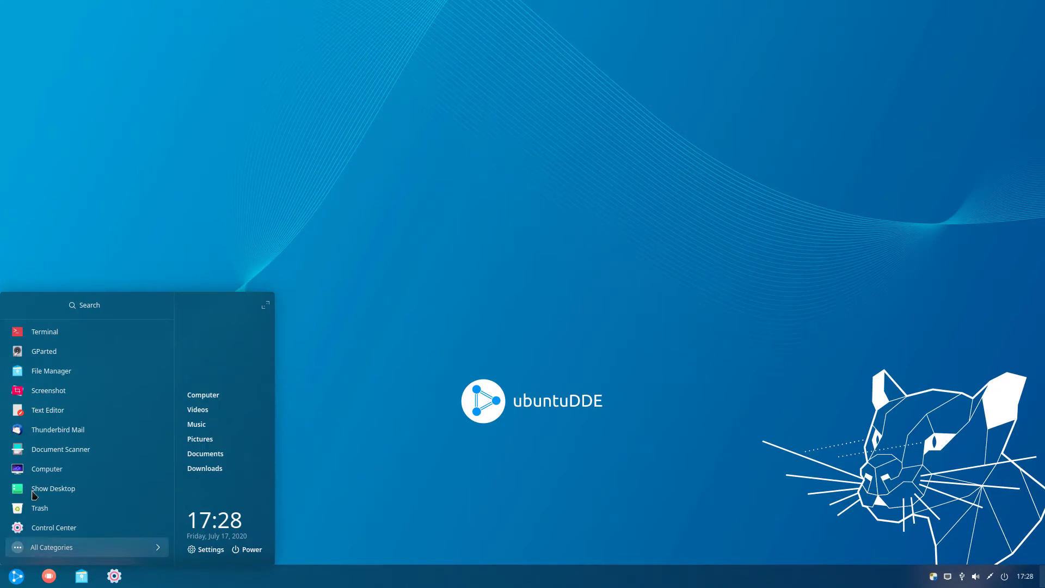
pyautogui.click(86, 338)
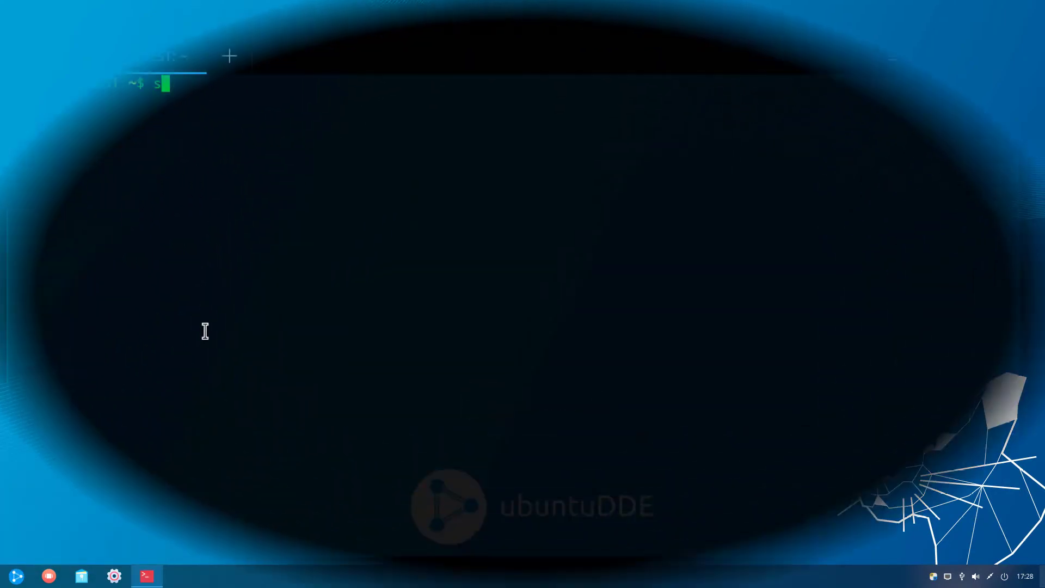
pyautogui.write('sudo rsy')
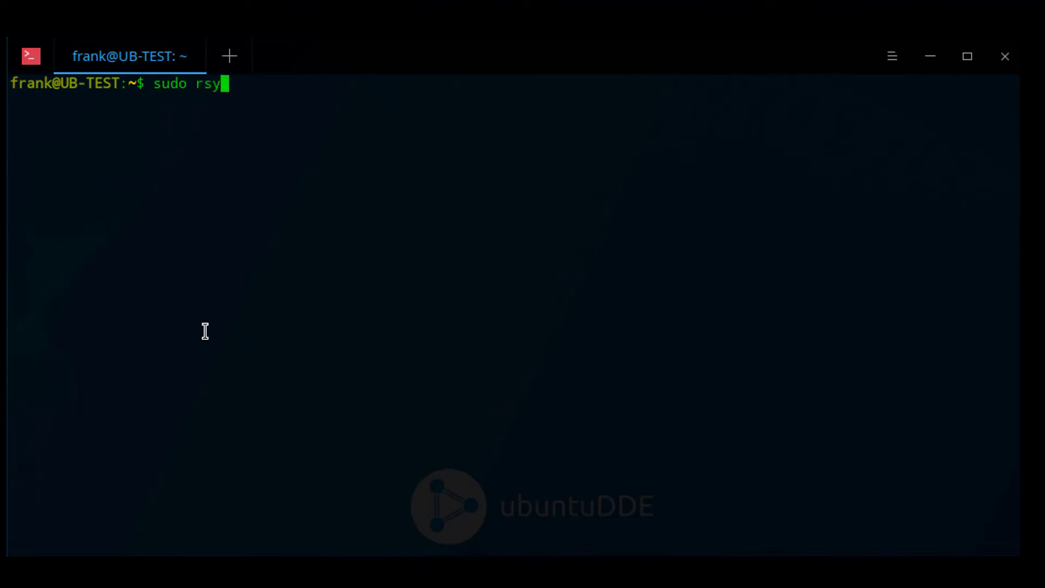
pyautogui.write('nc -avnx')
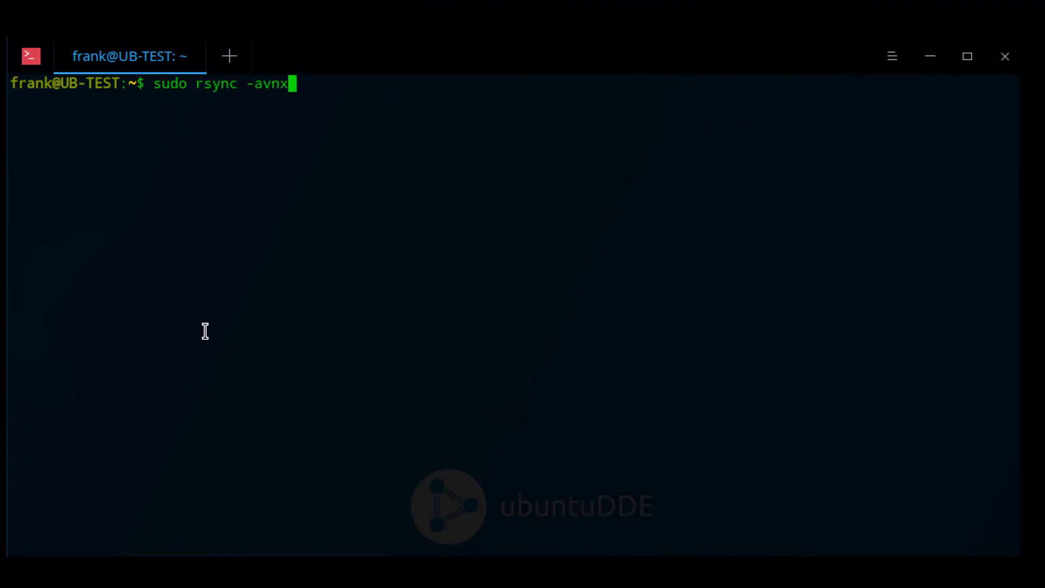
pyautogui.write(' / frank@192.1')
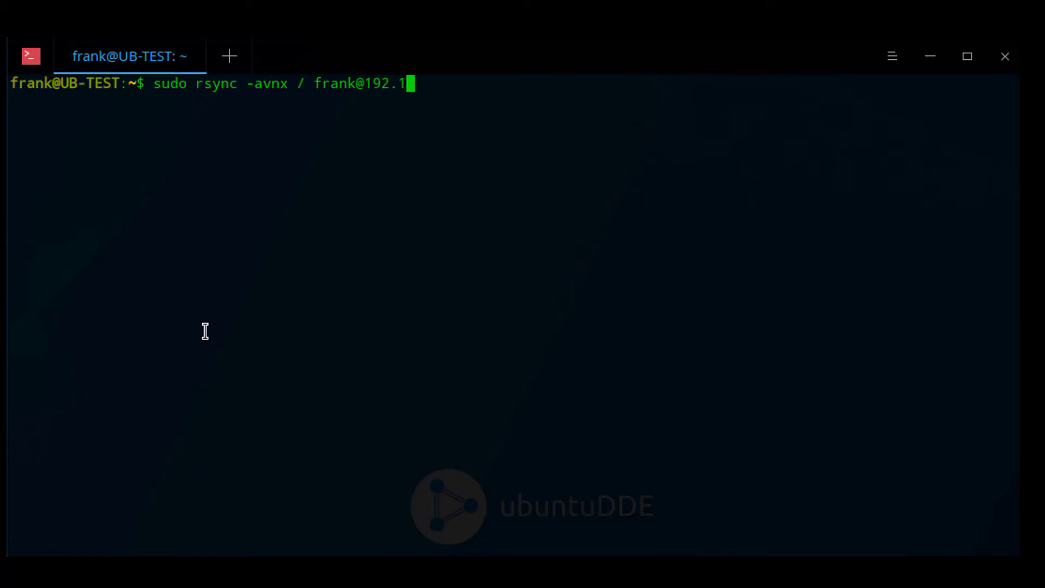
pyautogui.write('68.1.230')
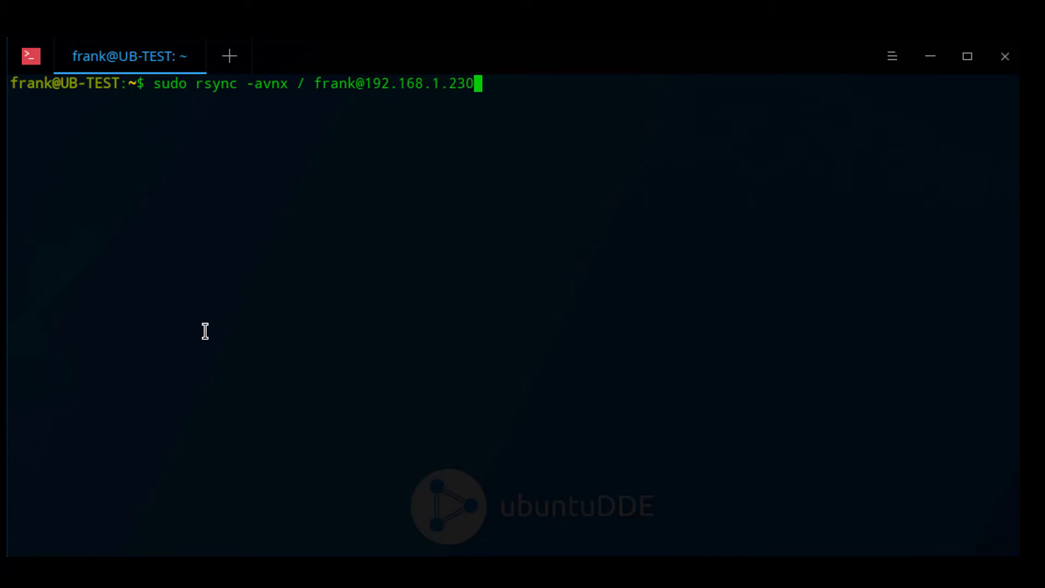
pyautogui.write(':/volume')
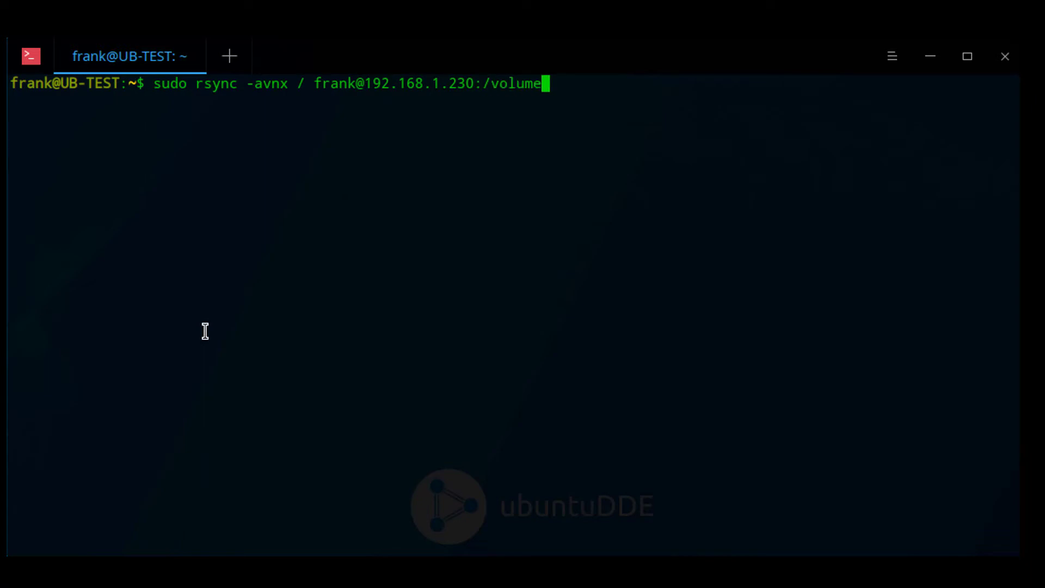
pyautogui.write('1/')
pyautogui.write('Backu')
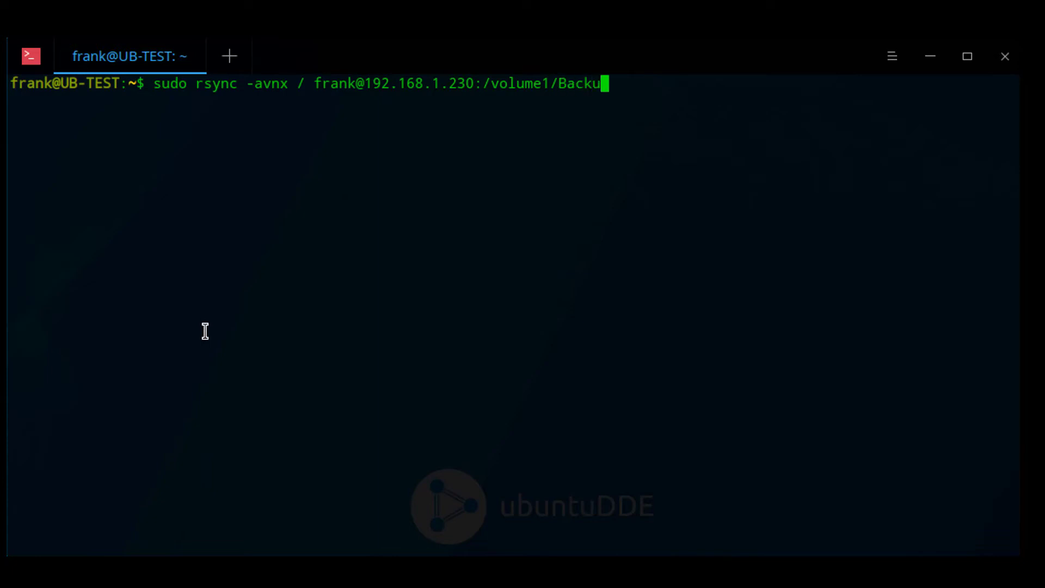
pyautogui.write('ps/UB-TEST')
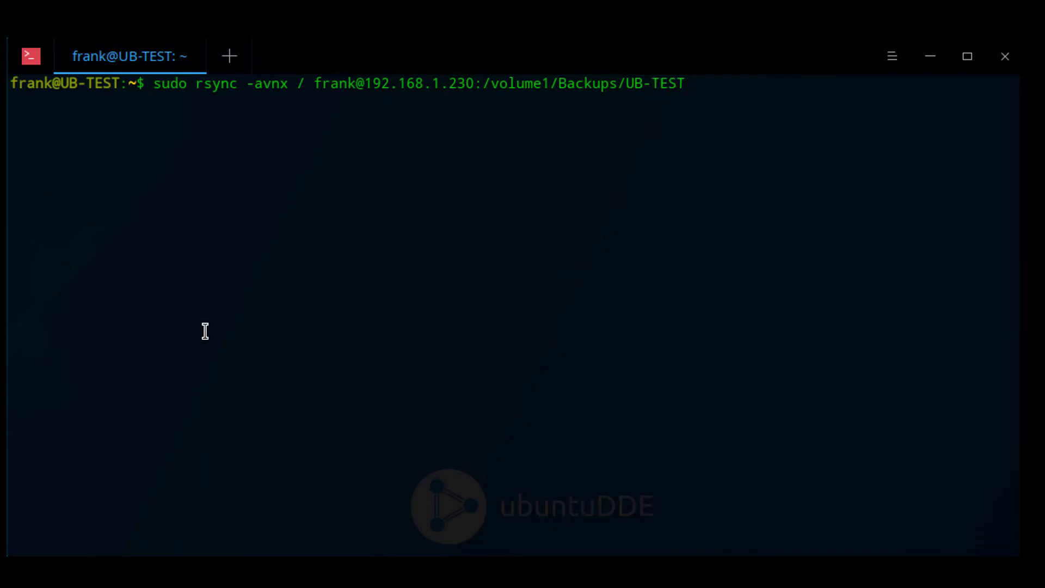
# Run the dry-run command, entering the local sudo password and then the NAS account password
pyautogui.press('Return')
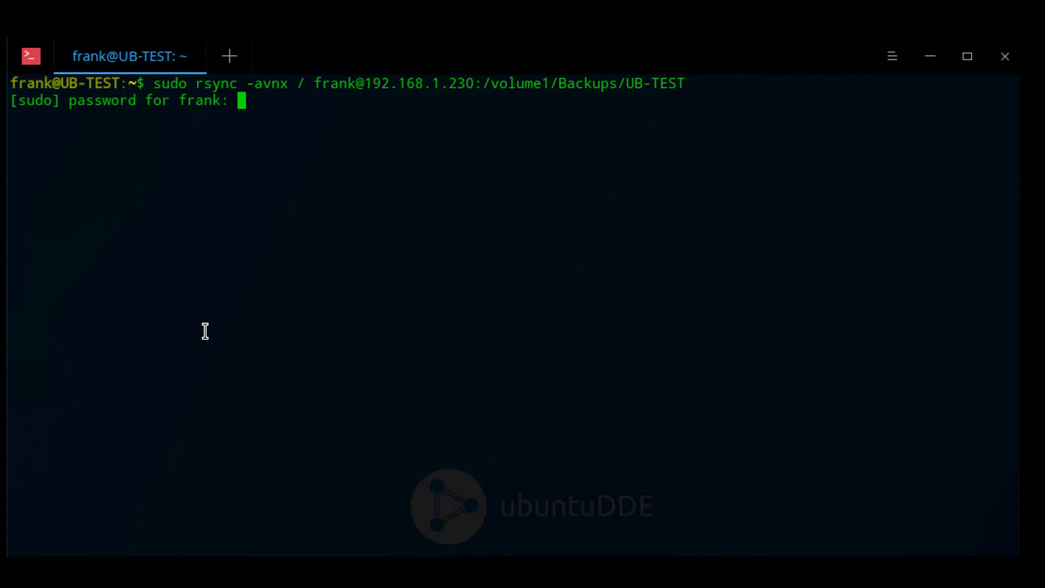
pyautogui.press('Return')
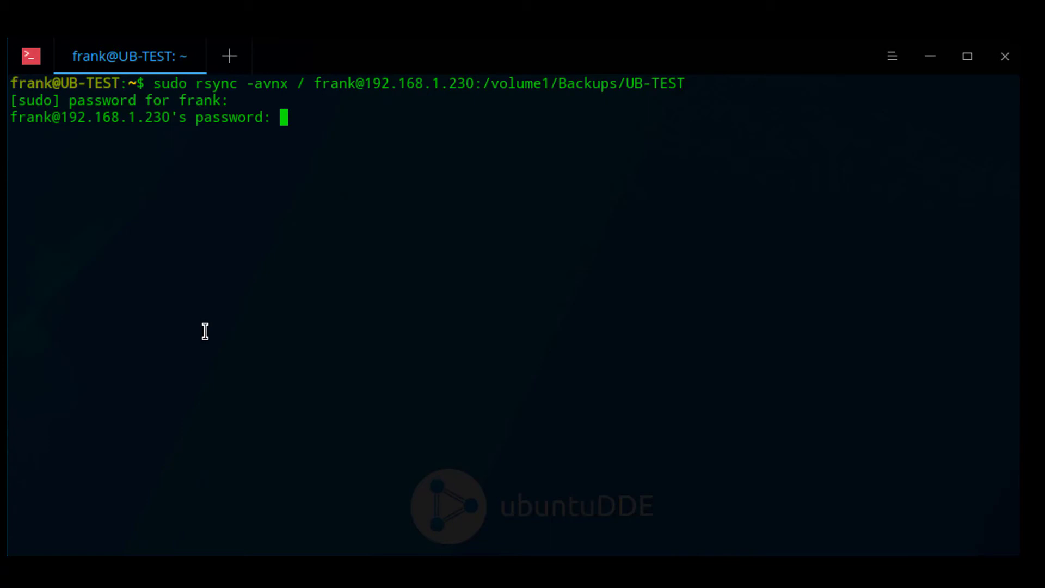
pyautogui.press('Return')
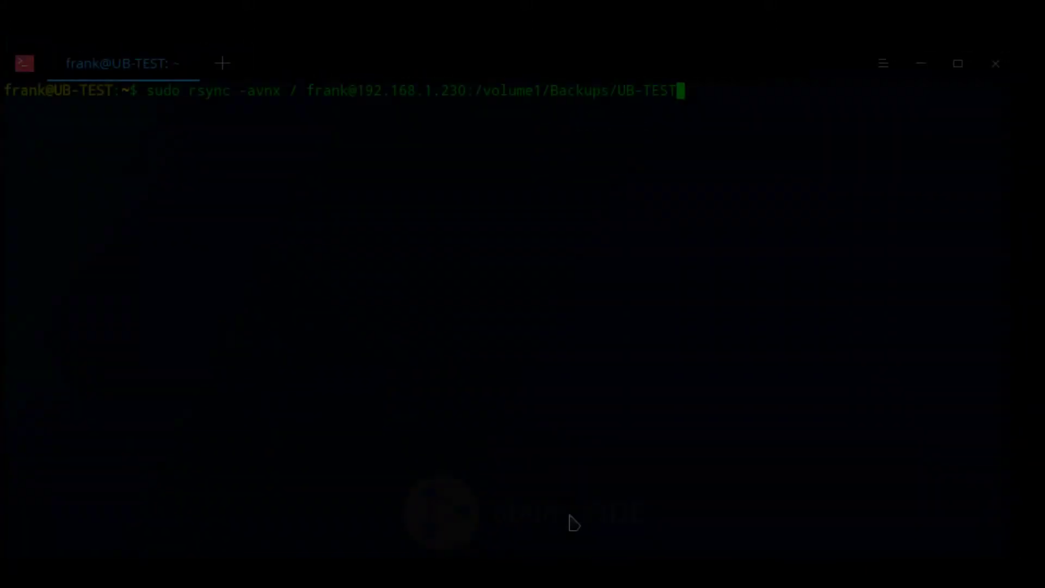
# Remove the n flag so the command runs as rsync -avx, then start it with the NAS password
pyautogui.press('Left')
pyautogui.press('Left')
pyautogui.press('Left')
pyautogui.press('Left')
pyautogui.press('Left')
pyautogui.press('Left')
pyautogui.press('Left')
pyautogui.press('Left')
pyautogui.press('Left')
pyautogui.press('Left')
pyautogui.press('Left')
pyautogui.press('Left')
pyautogui.press('Left')
pyautogui.press('Left')
pyautogui.press('Left')
pyautogui.press('Left')
pyautogui.press('Left')
pyautogui.press('Left')
pyautogui.press('Left')
pyautogui.press('Left')
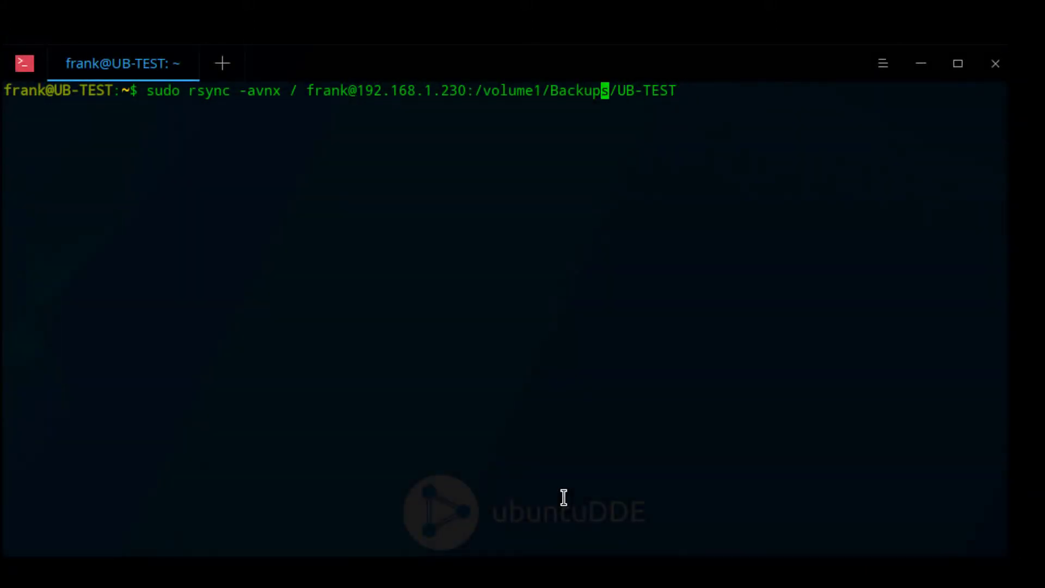
pyautogui.press('Left')
pyautogui.press('Left')
pyautogui.press('Left')
pyautogui.press('Left')
pyautogui.press('Left')
pyautogui.press('Left')
pyautogui.press('Left')
pyautogui.press('Left')
pyautogui.press('Left')
pyautogui.press('Left')
pyautogui.press('Left')
pyautogui.press('Left')
pyautogui.press('Left')
pyautogui.press('Left')
pyautogui.press('Left')
pyautogui.press('Left')
pyautogui.press('Left')
pyautogui.press('Left')
pyautogui.press('Left')
pyautogui.press('Left')
pyautogui.press('BackSpace')
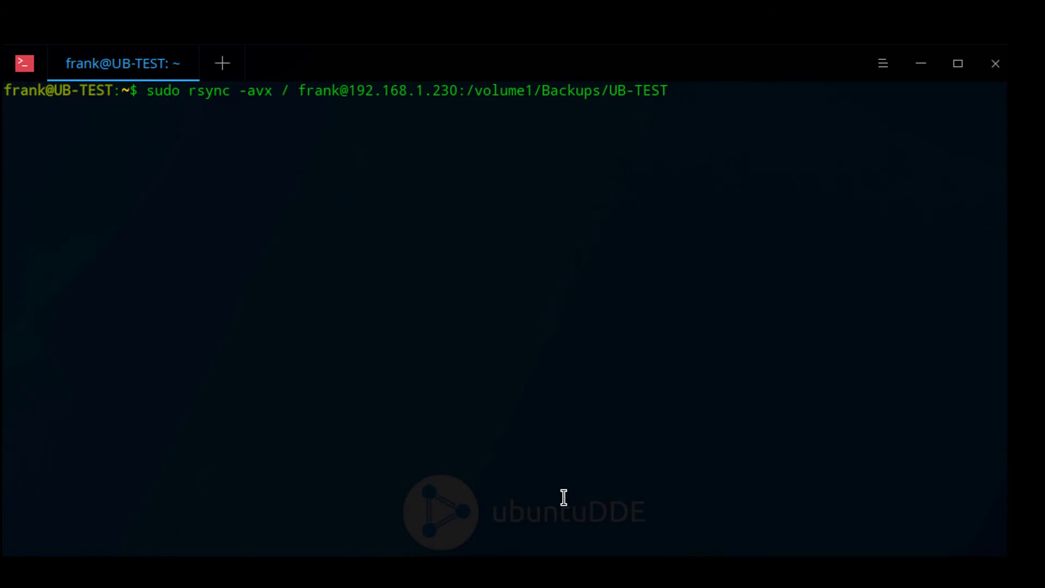
pyautogui.press('Return')
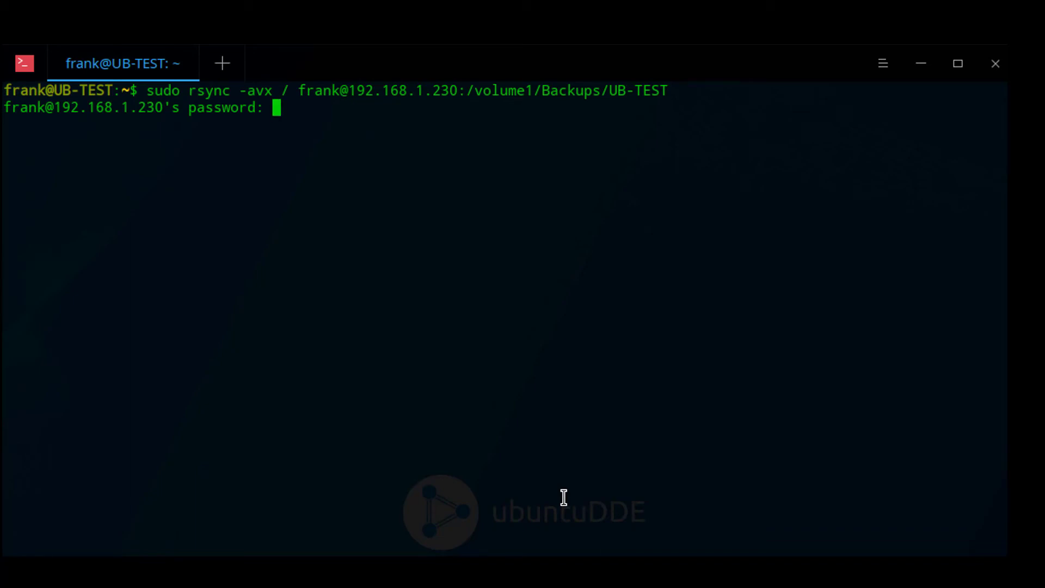
pyautogui.press('Return')
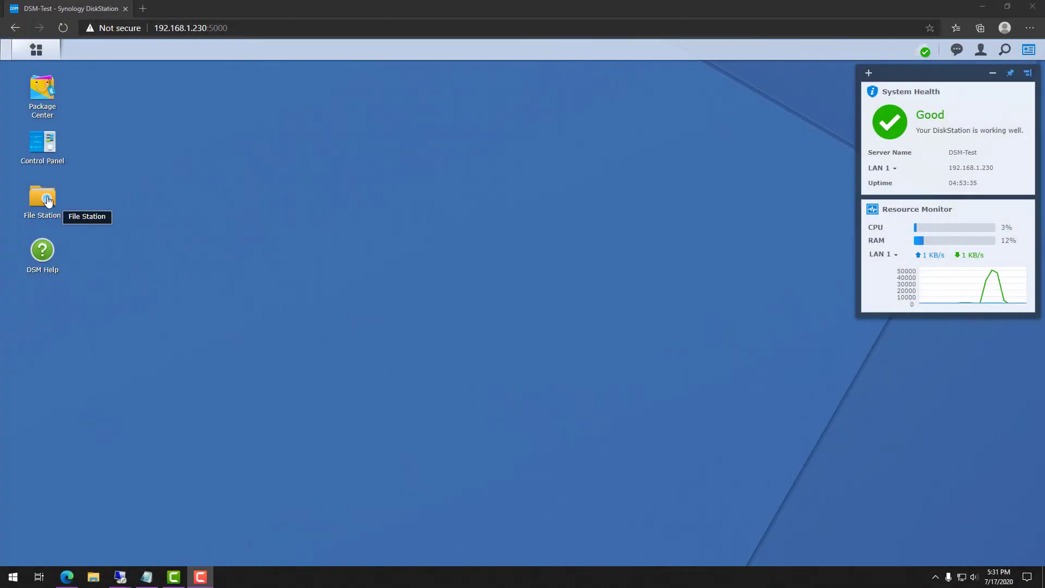
# In File Station, browse Backups > UB-TEST > home > the user's folder and scroll through its files
pyautogui.click(71, 215)
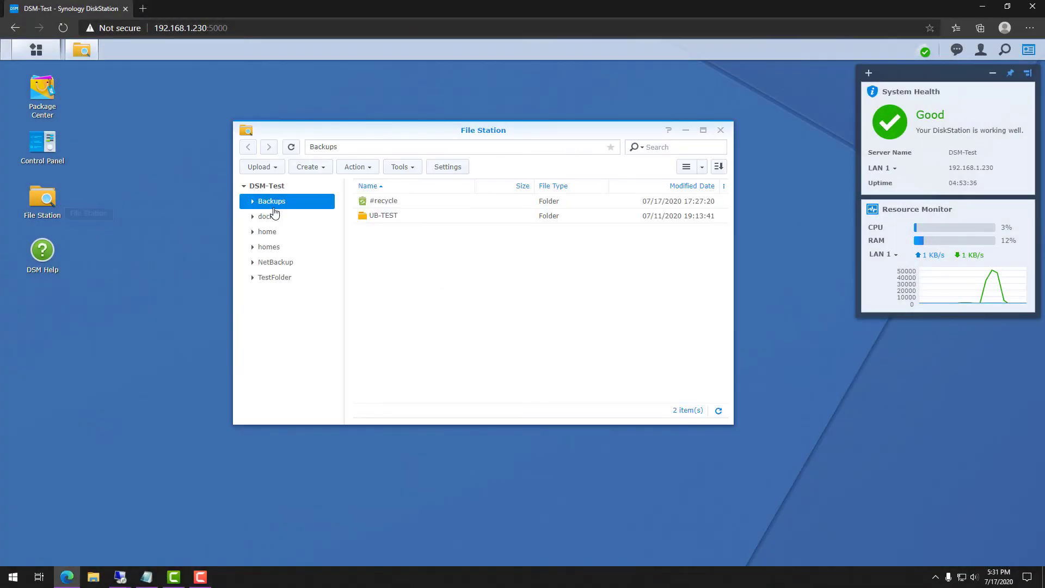
pyautogui.doubleClick(390, 218)
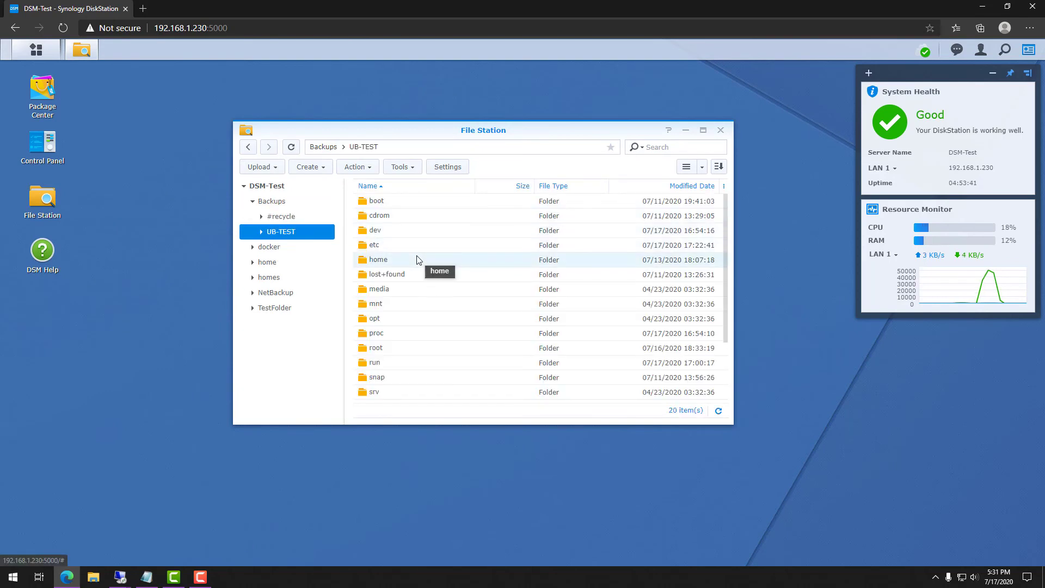
pyautogui.doubleClick(418, 259)
pyautogui.doubleClick(403, 207)
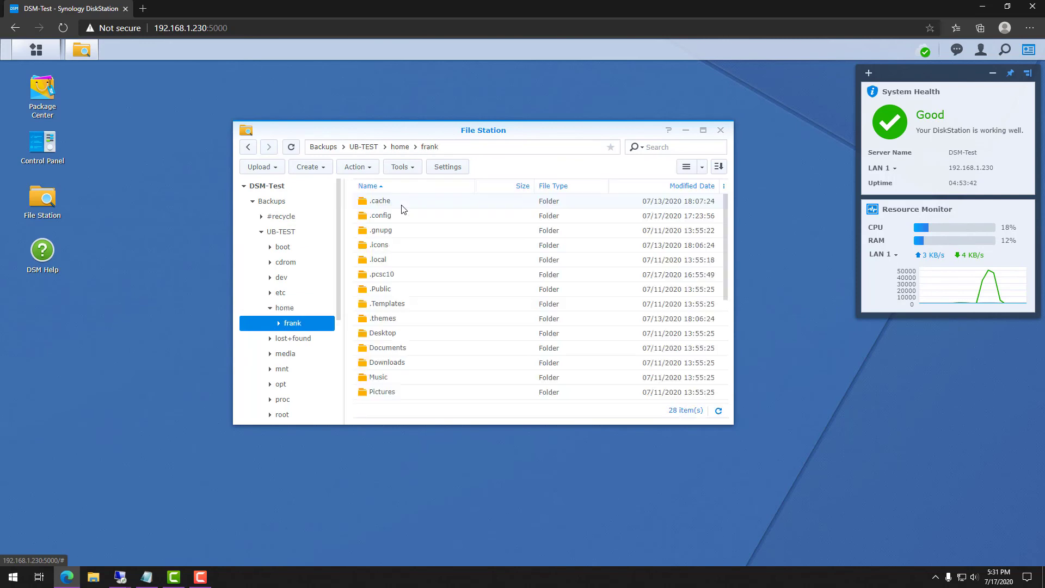
pyautogui.scroll(-1, 409, 231)
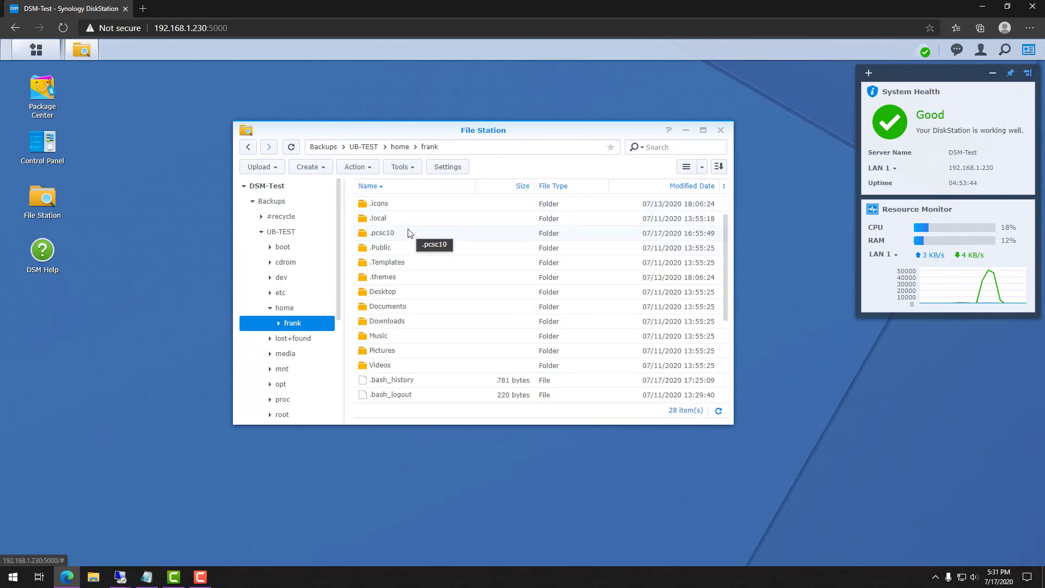
pyautogui.scroll(-2, 409, 233)
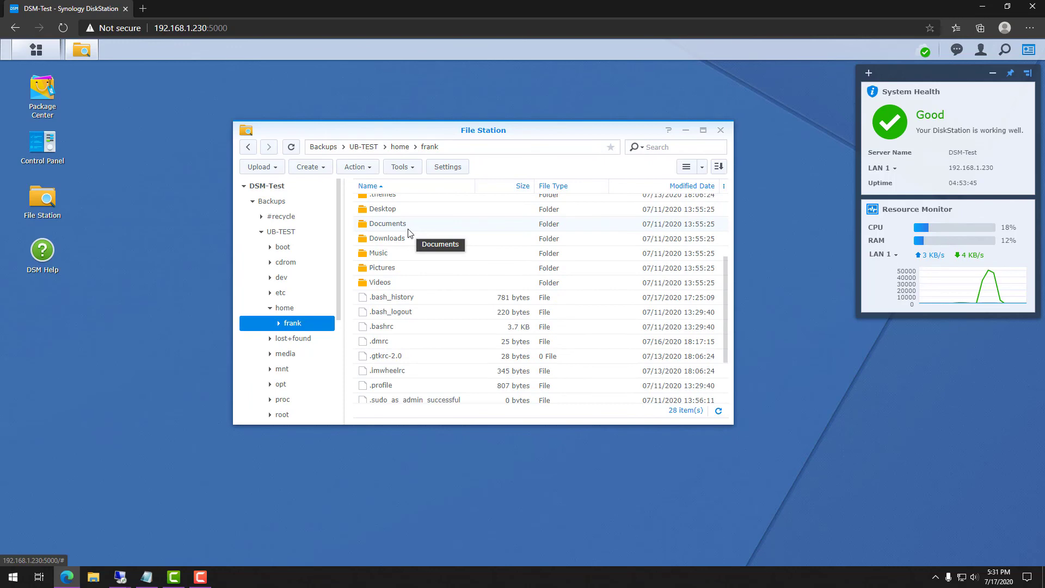
pyautogui.scroll(3, 410, 233)
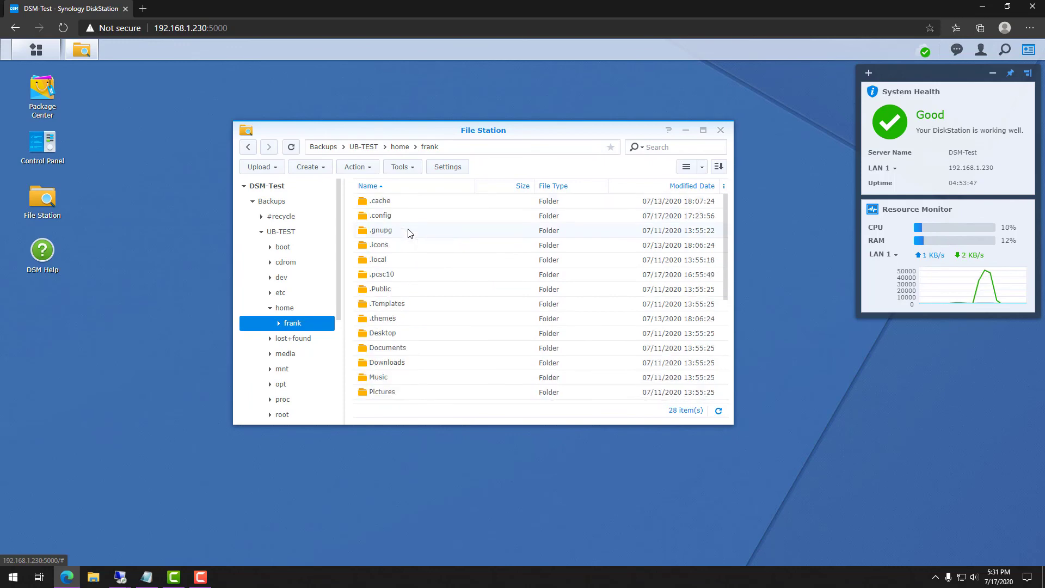